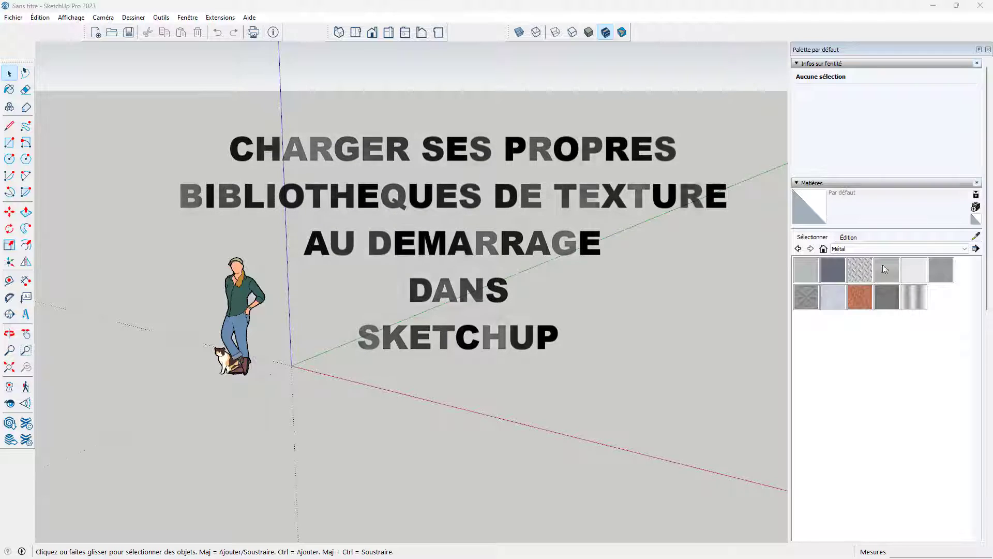
Step: Browse the material libraries, displaying the Rideaux collection and the nuancier Little Greene SKETCHUP swatches
click(964, 250)
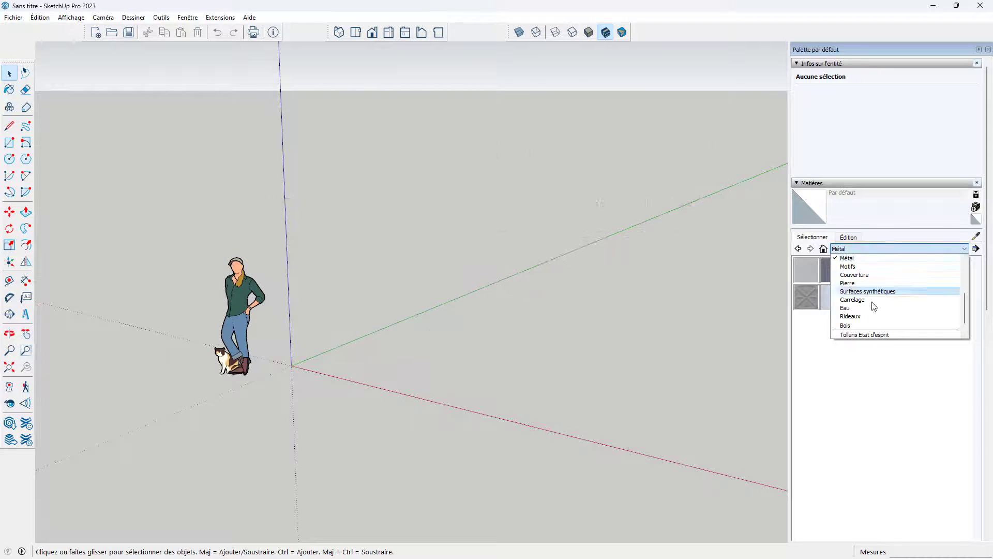
click(853, 317)
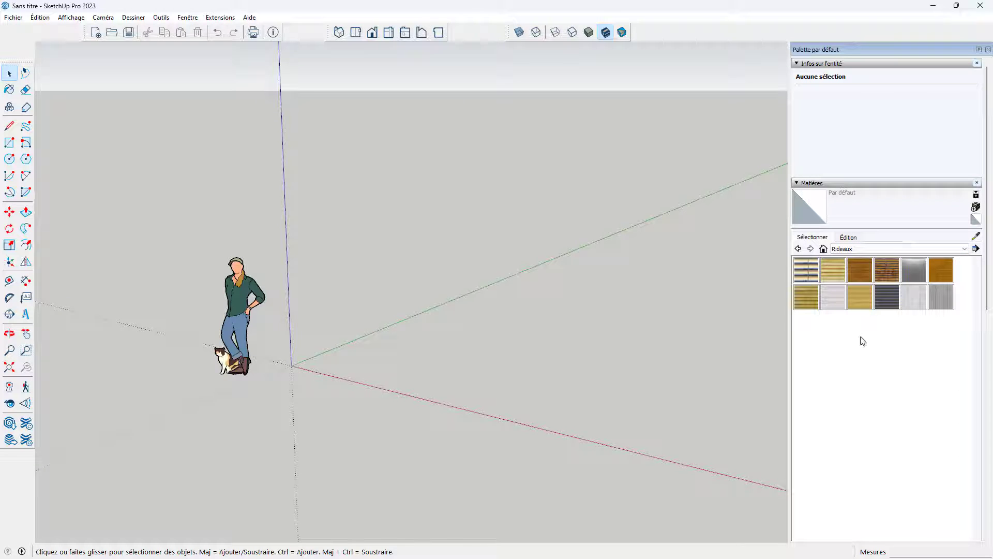
click(963, 249)
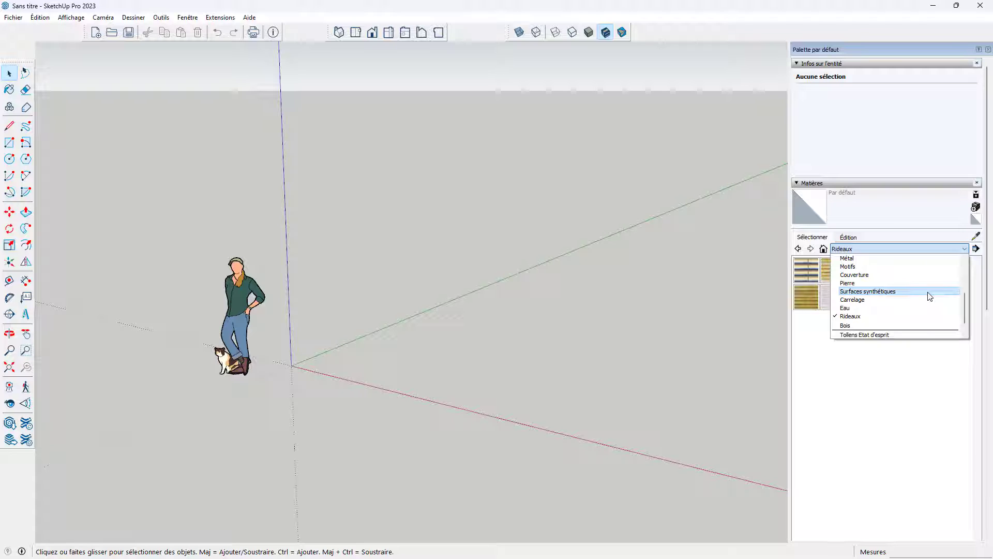
scroll(930, 296, down, 1)
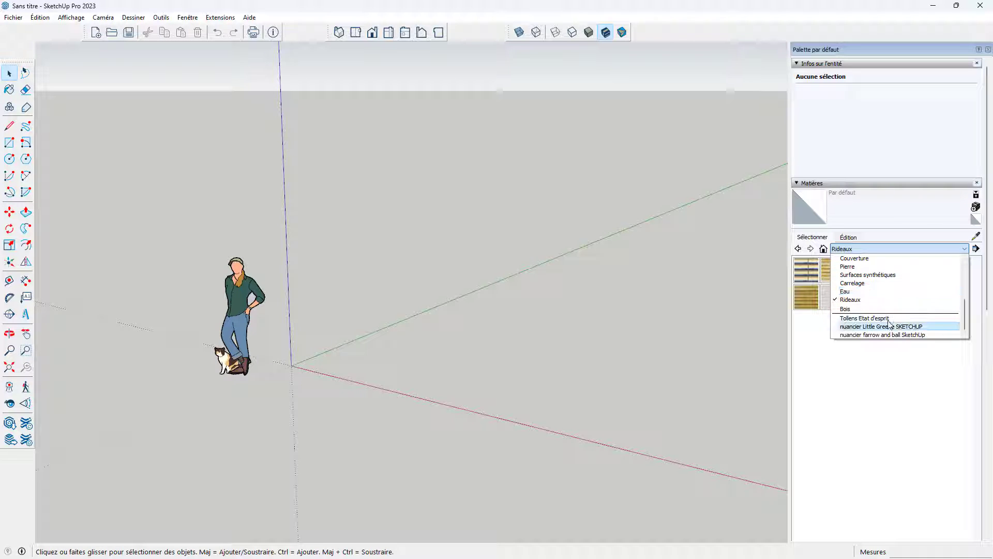
click(870, 327)
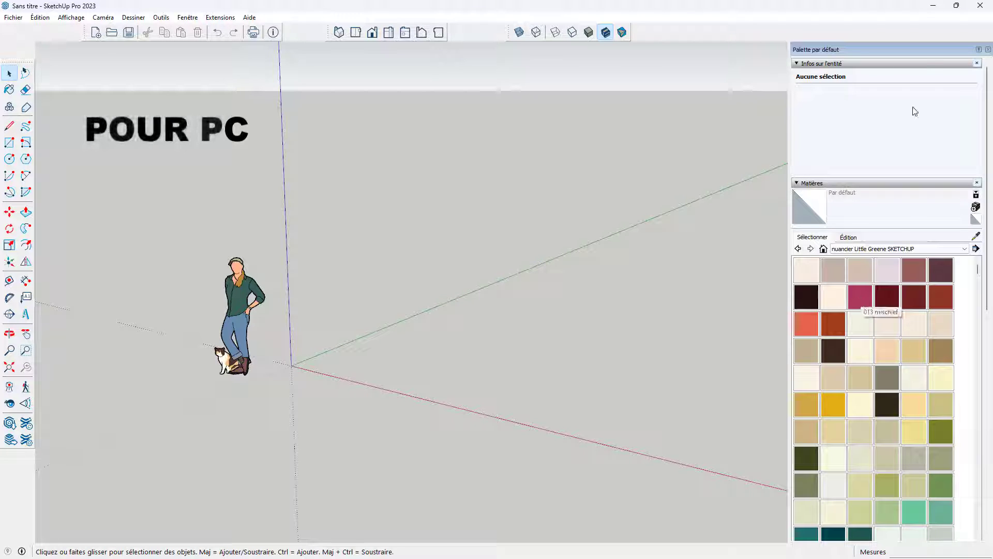
Step: Switch to File Explorer and open the AppData folder of the user account under Utilisateurs on Disque local (C:)
click(934, 9)
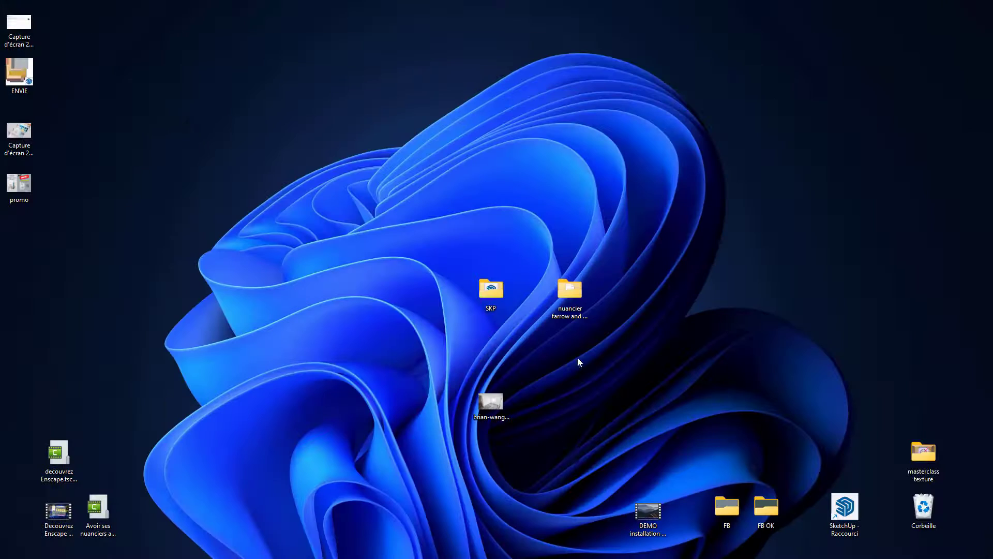
double_click(569, 297)
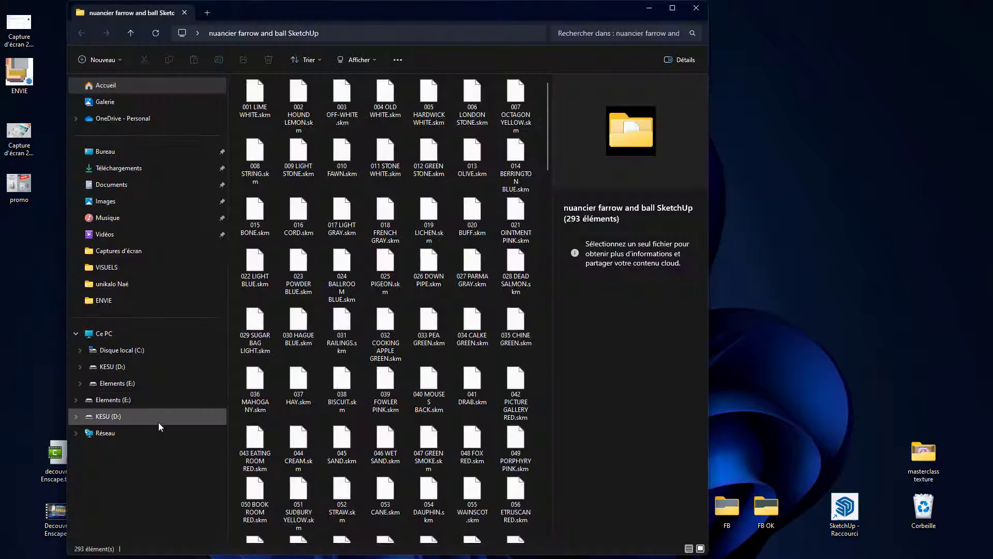
click(122, 349)
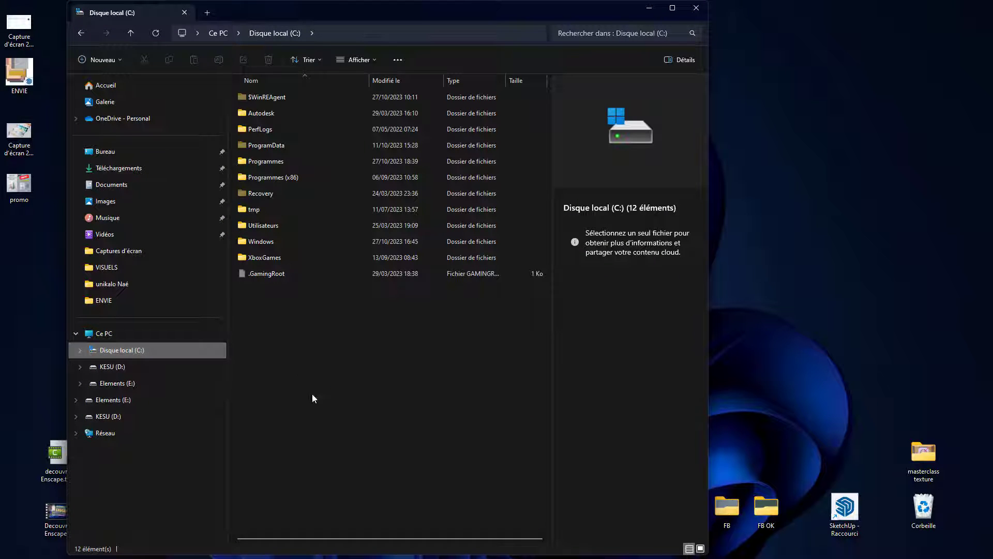
double_click(254, 230)
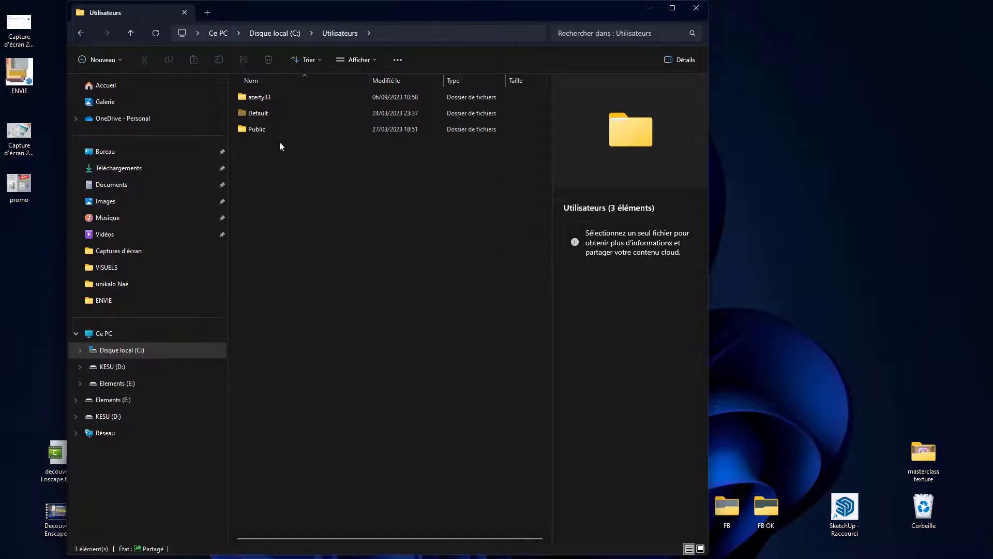
double_click(259, 98)
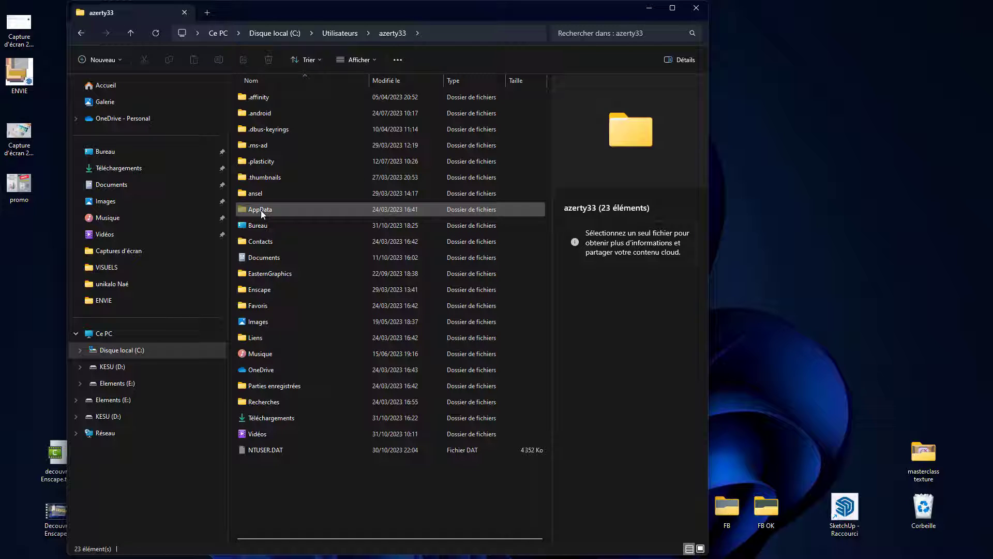
mouse_move(283, 212)
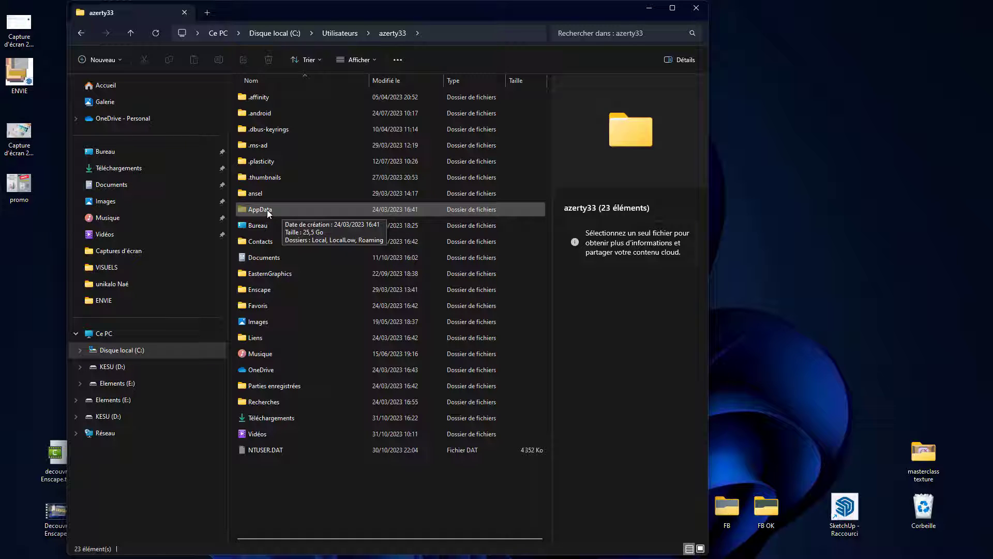
double_click(267, 209)
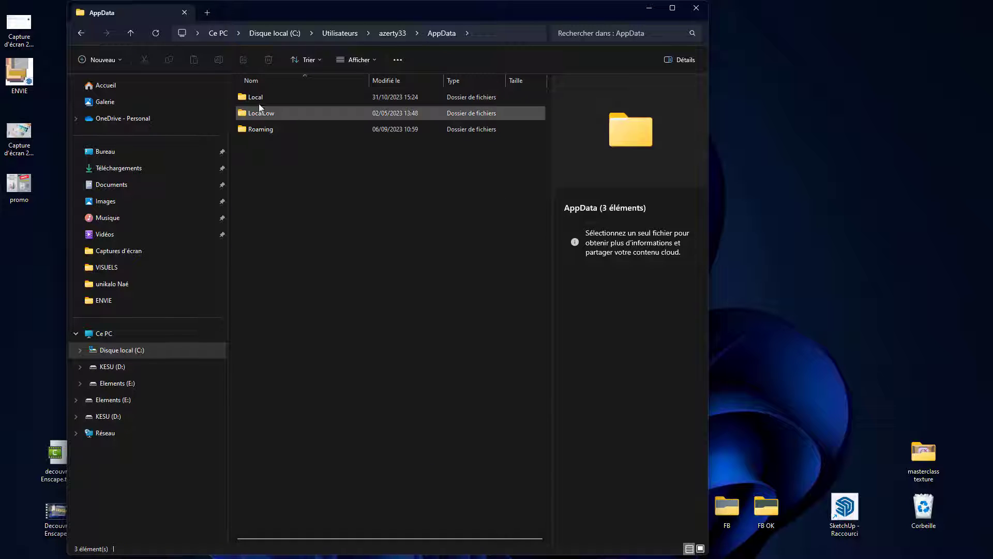
Step: Within AppData, open the Materials folder at Roaming > SketchUp > SketchUp 2023 > SketchUp
double_click(256, 129)
scroll(294, 249, down, 1)
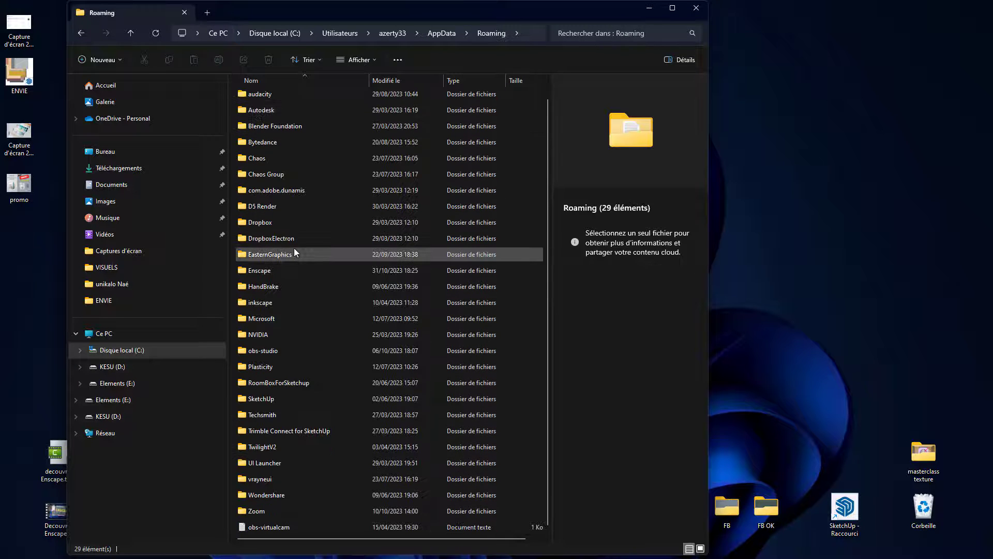
double_click(275, 399)
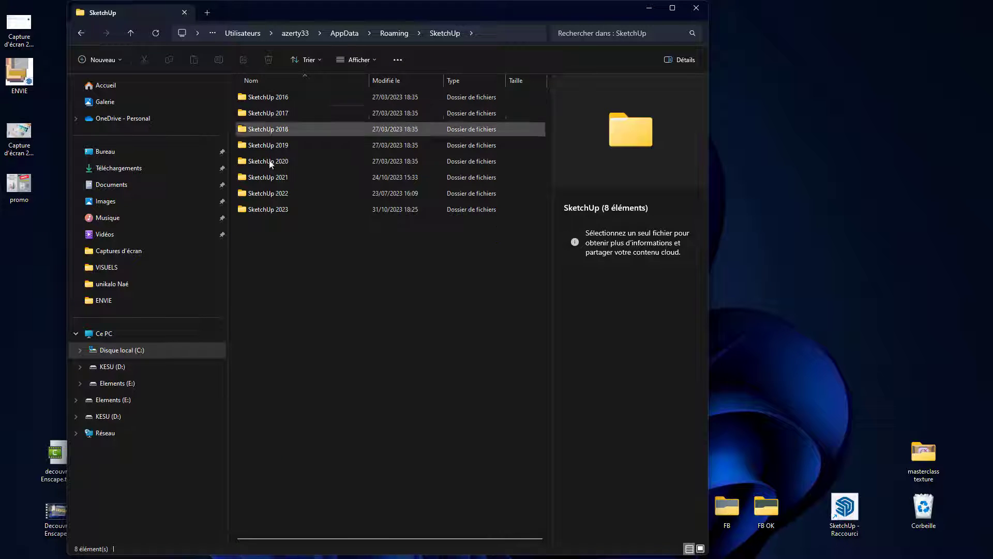
double_click(264, 210)
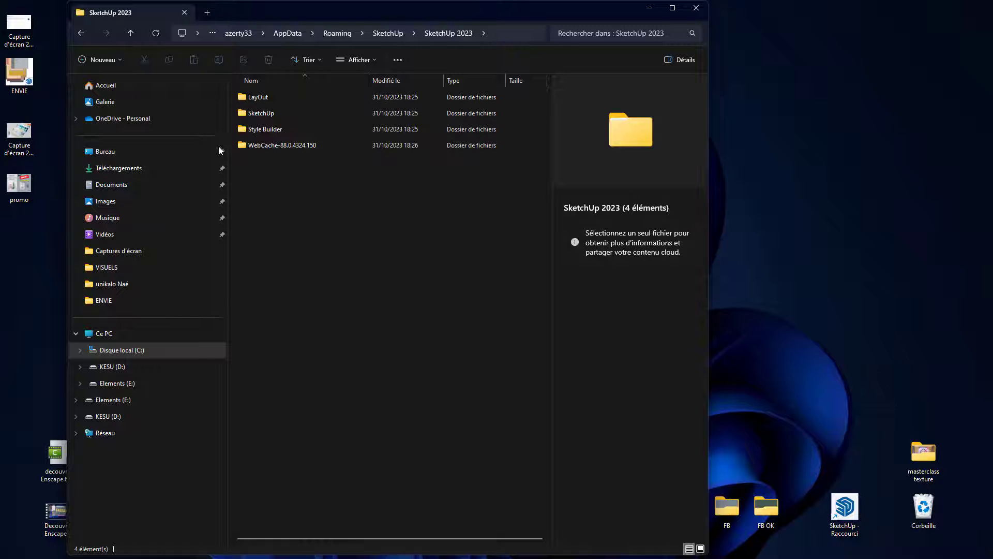
click(266, 114)
double_click(265, 113)
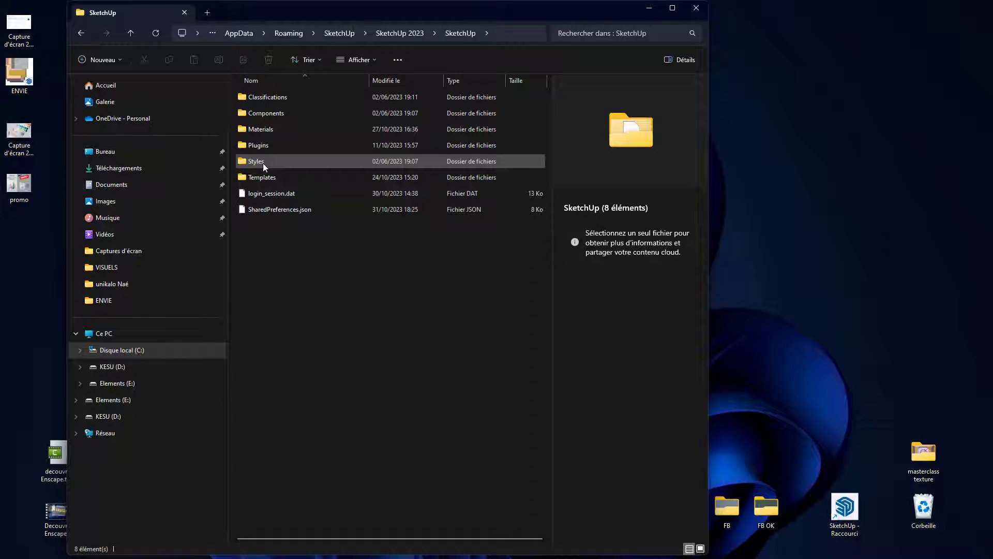
double_click(263, 129)
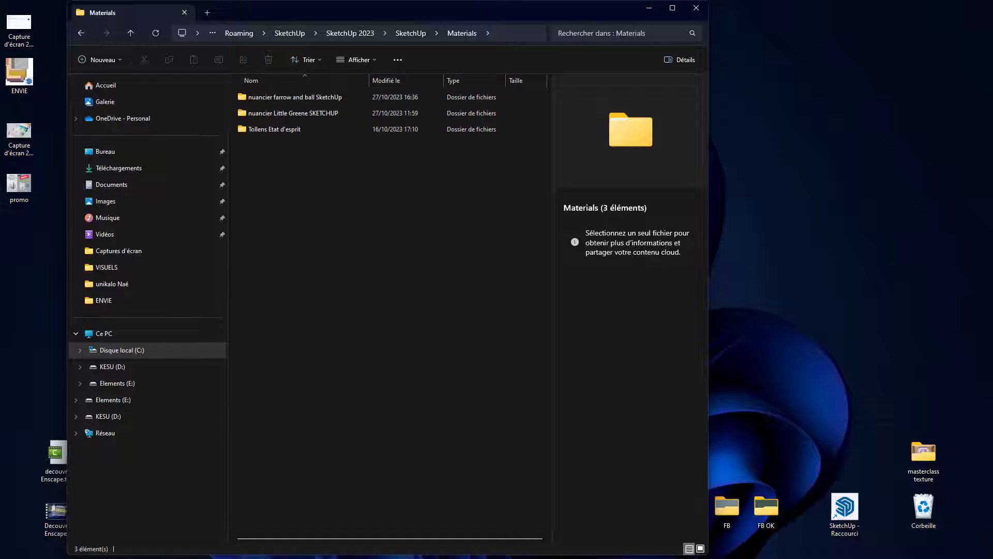
Step: Paste the Nuancier Envie SKM folder into Materials, check its .skm files and close File Explorer
key(alt+Tab)
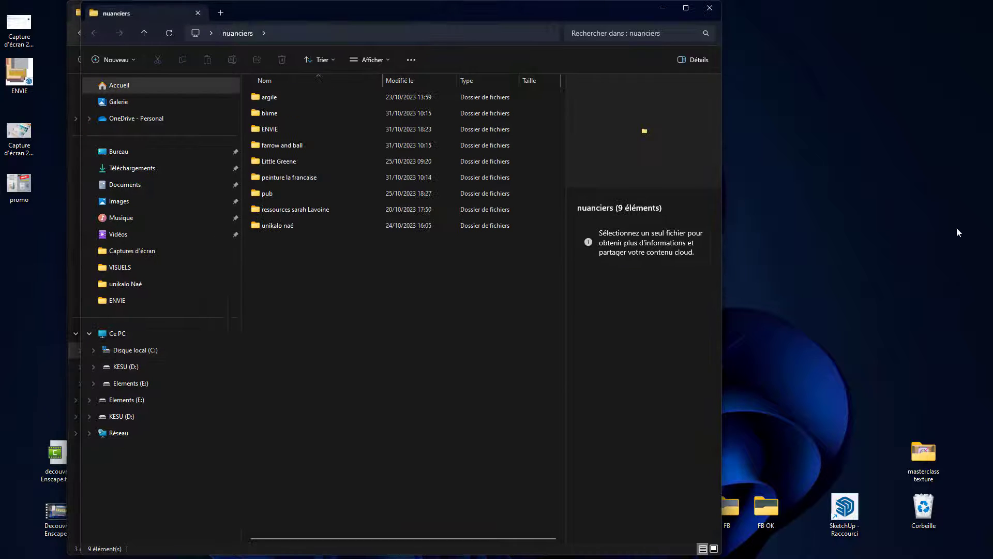
key(ctrl+w)
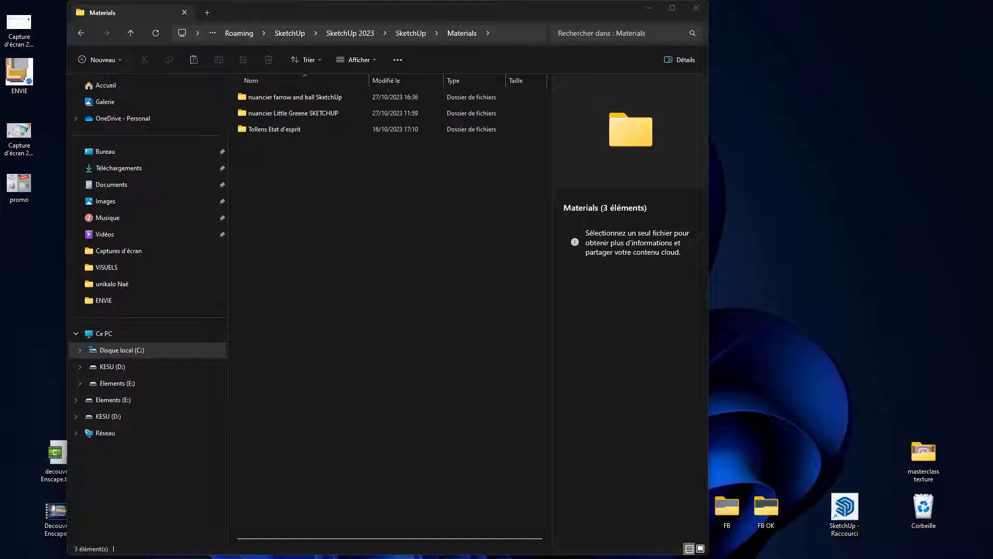
click(322, 244)
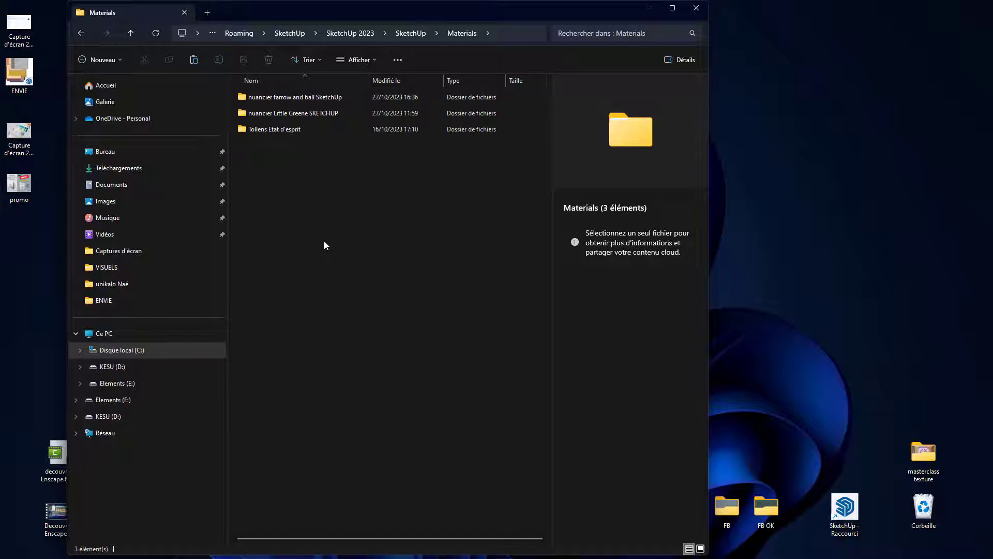
key(ctrl+v)
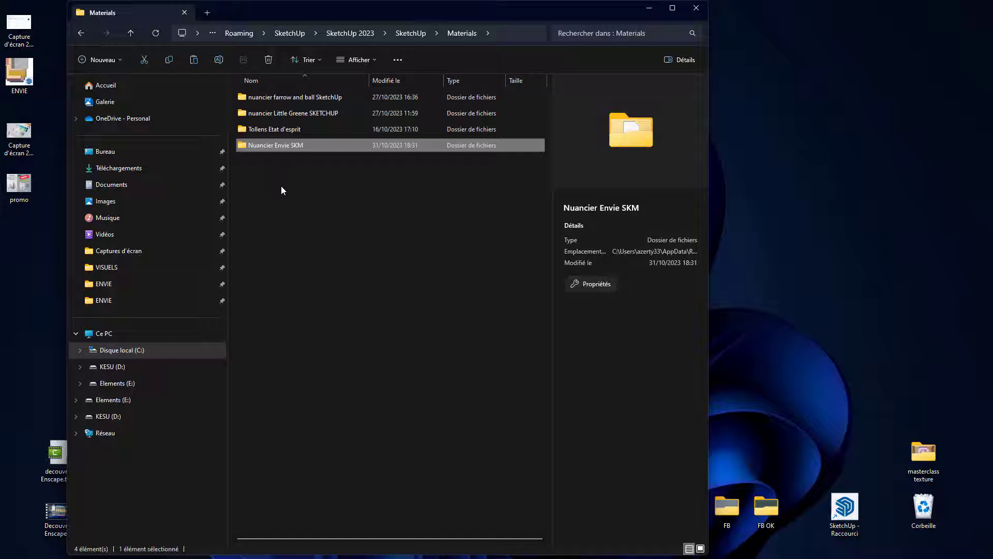
double_click(242, 146)
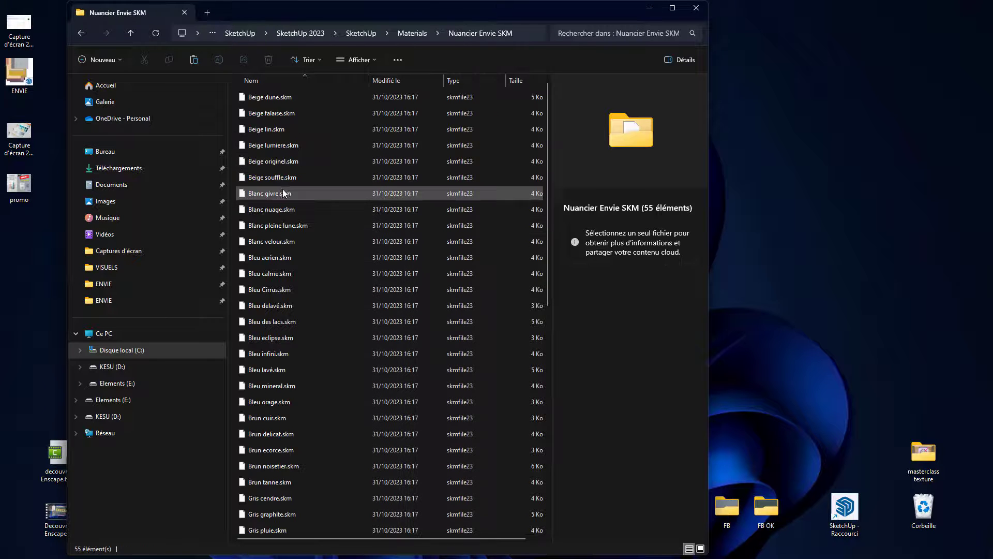
click(697, 8)
Step: Switch to the untitled SketchUp model and check its list of material libraries for the Nuancier Envie SKM collection
mouse_move(589, 550)
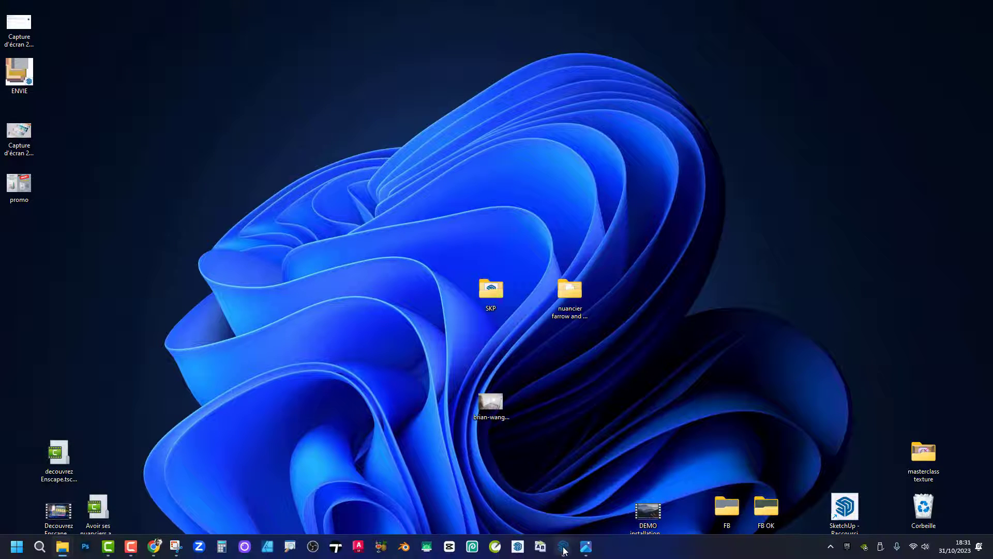
click(580, 508)
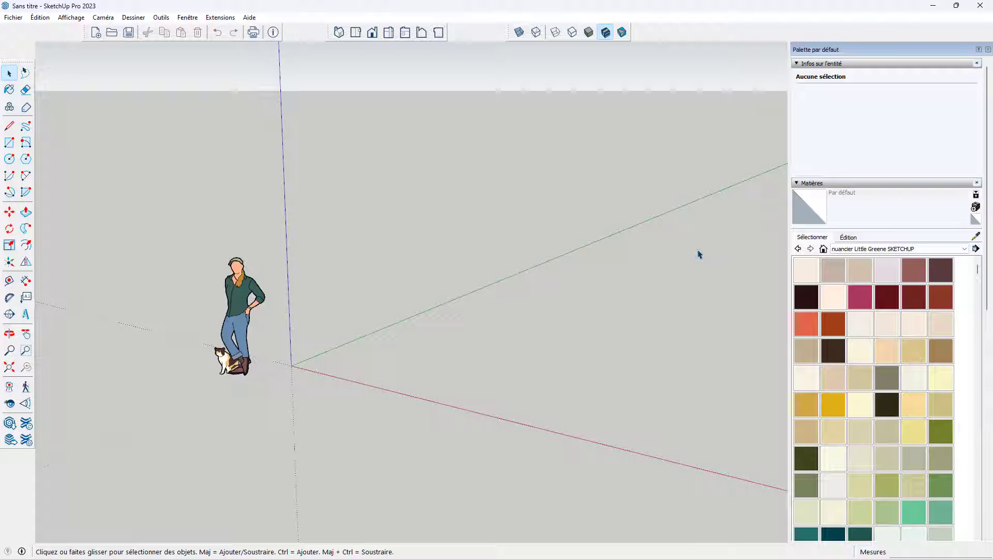
click(824, 248)
click(929, 249)
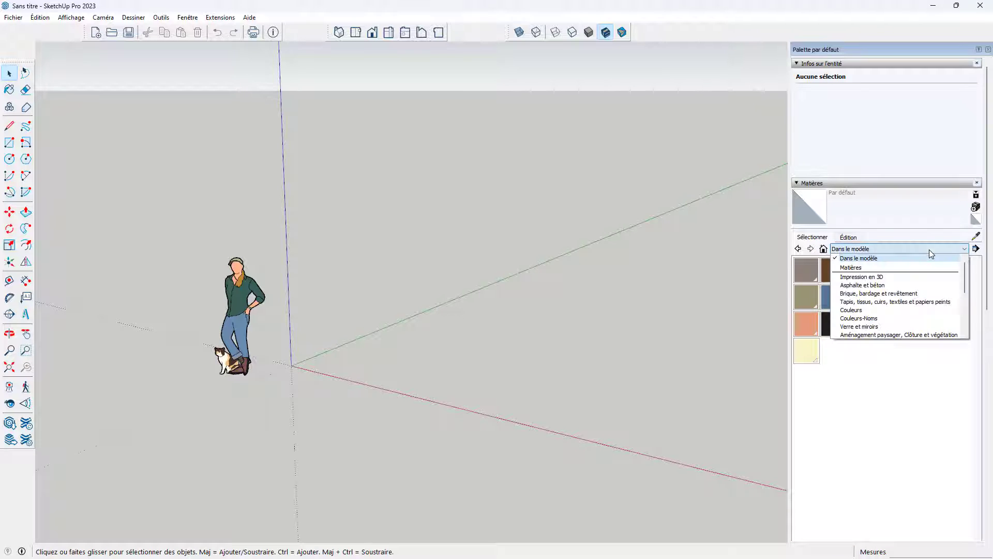
scroll(930, 298, down, 2)
scroll(930, 297, down, 2)
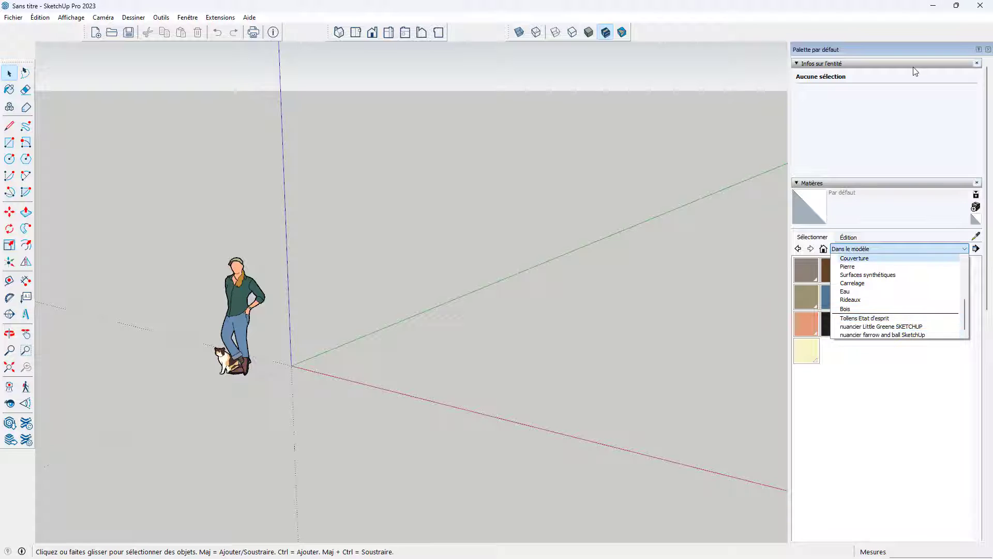
Step: Close the untitled SketchUp model and bring up the ENVIE model in a maximized window
click(981, 6)
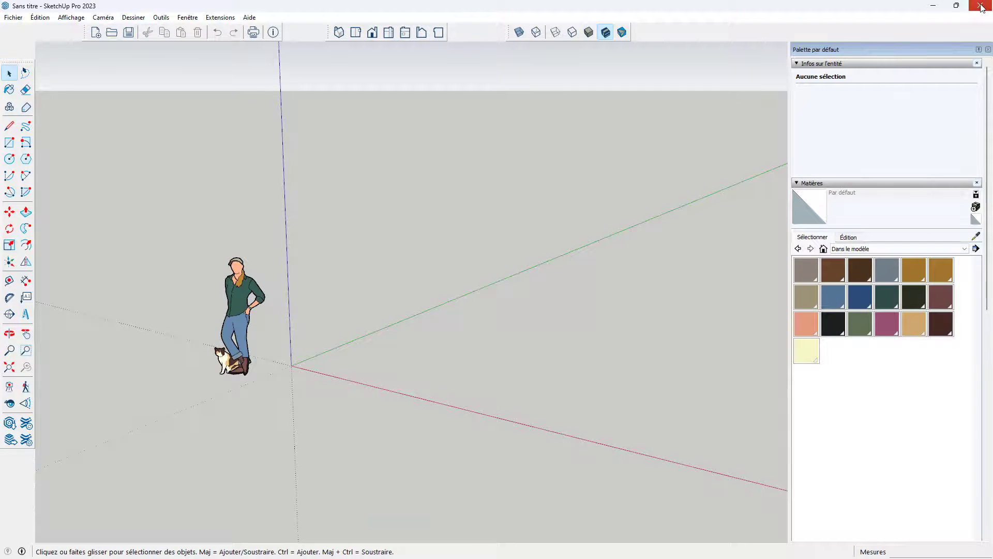
click(980, 6)
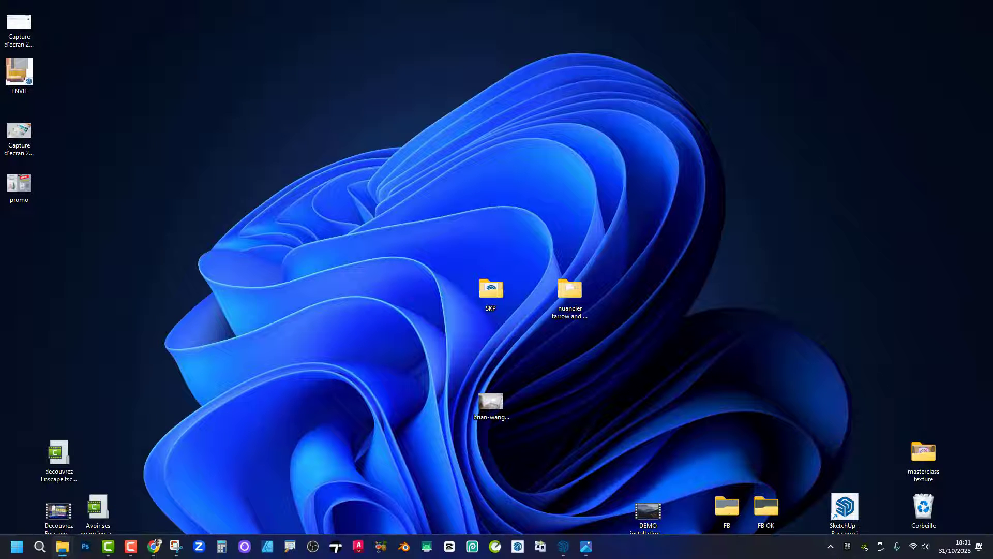
click(568, 527)
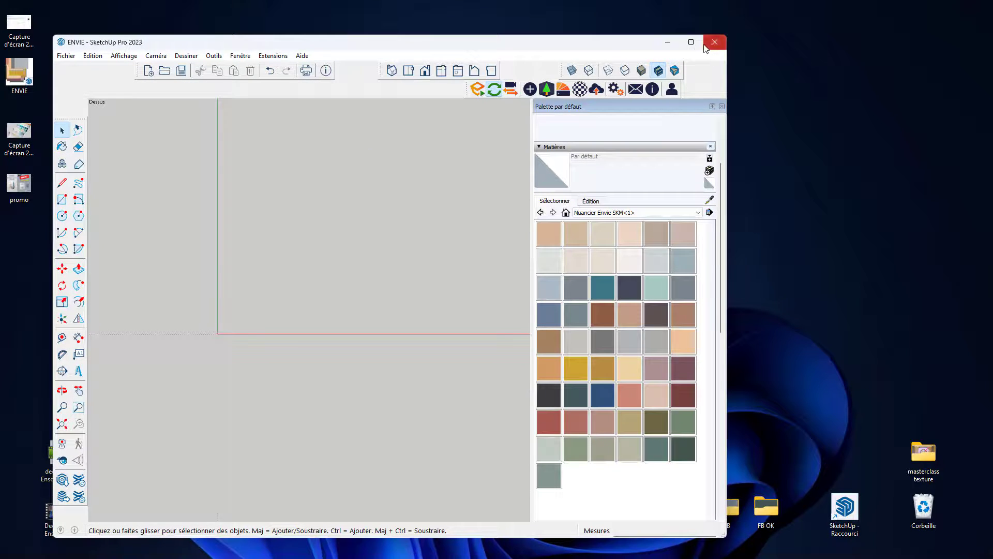
click(691, 42)
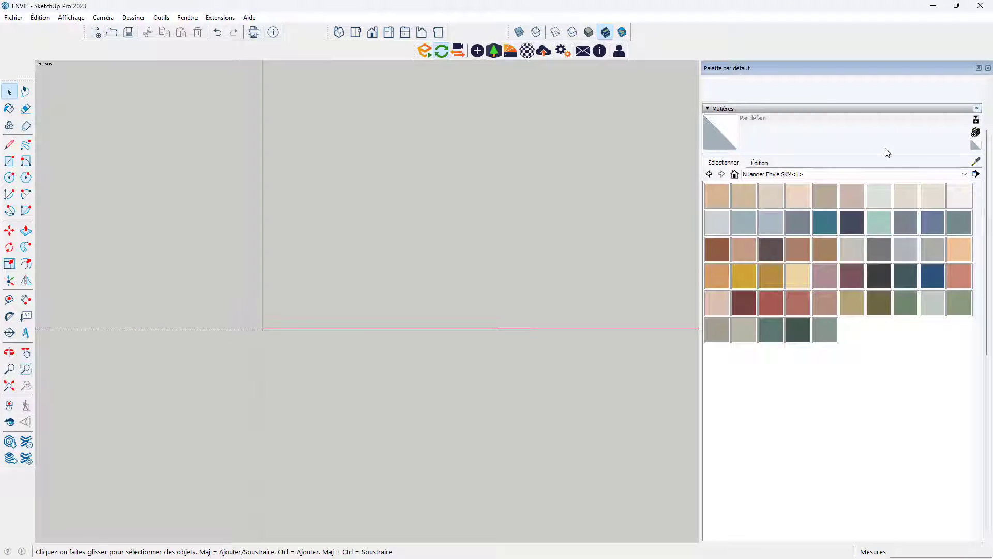
Step: Display the Nuancier Envie SKM and Nuancier Envie SKM<1> material libraries, and minimize SketchUp
click(963, 175)
click(833, 253)
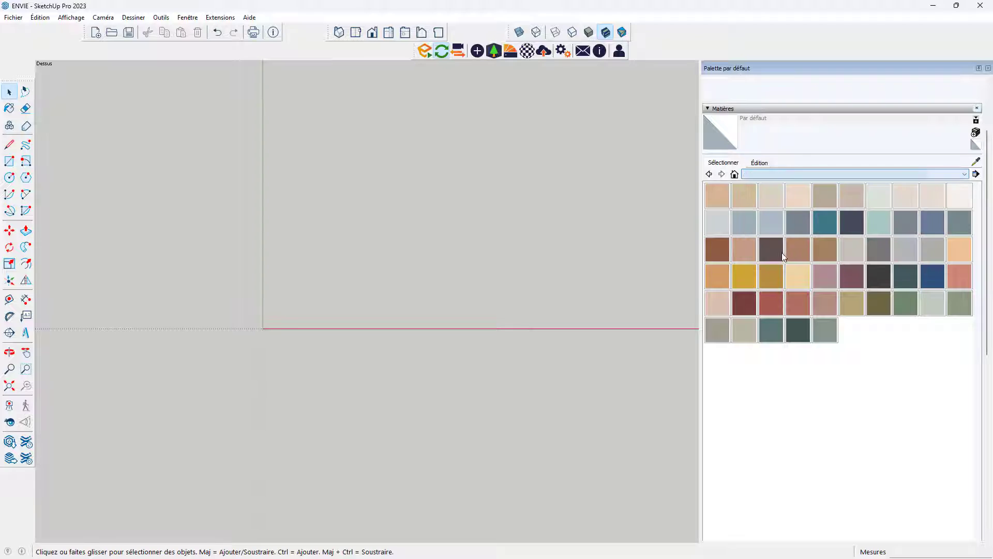
click(820, 175)
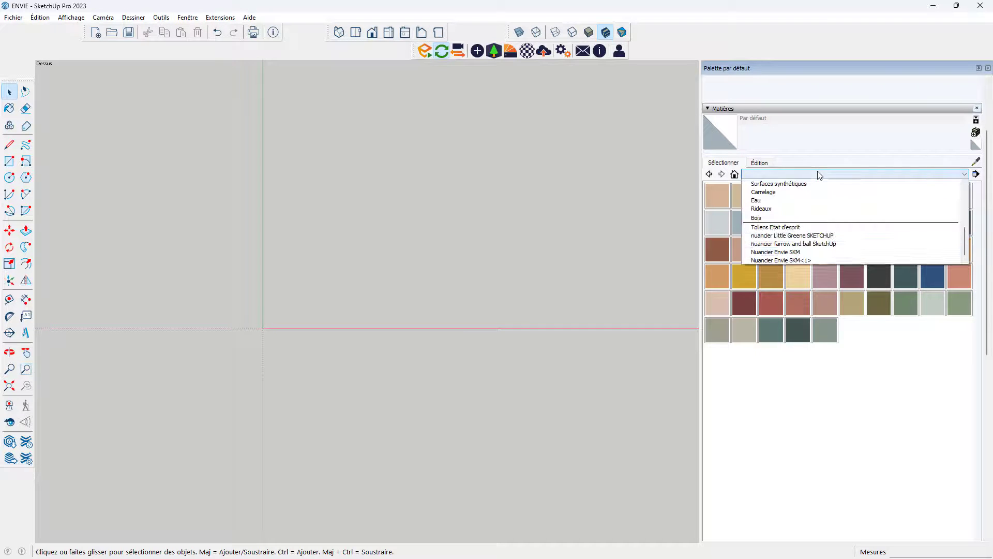
click(796, 261)
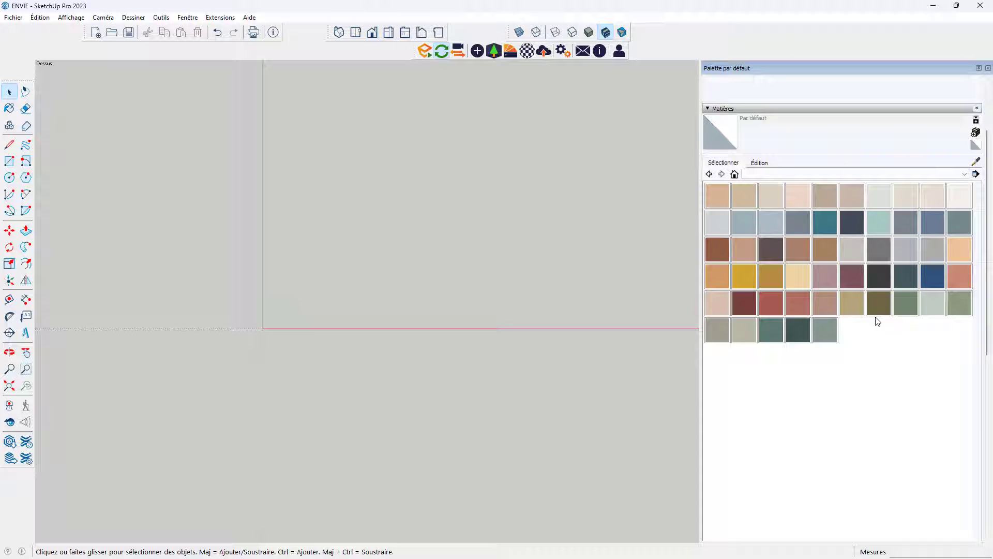
click(933, 6)
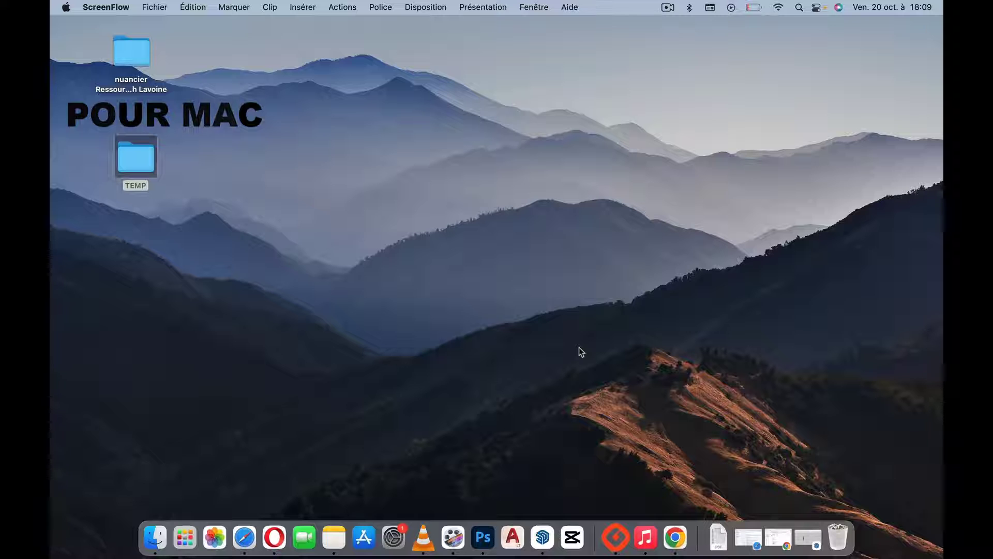
Step: On the Mac, open the nuancier Ressources desktop folder and select the nuancier ressource SL folder inside it
click(144, 57)
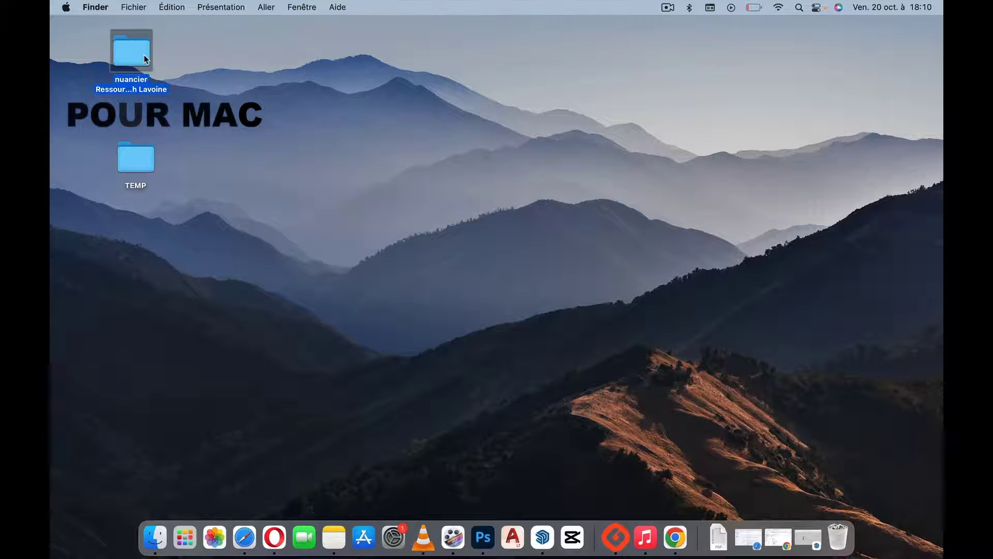
double_click(144, 54)
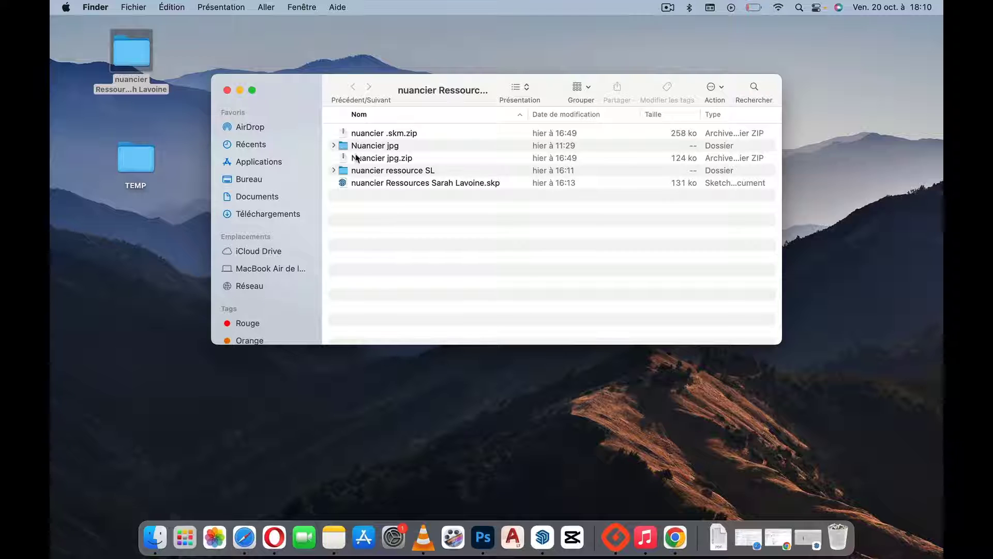
click(362, 170)
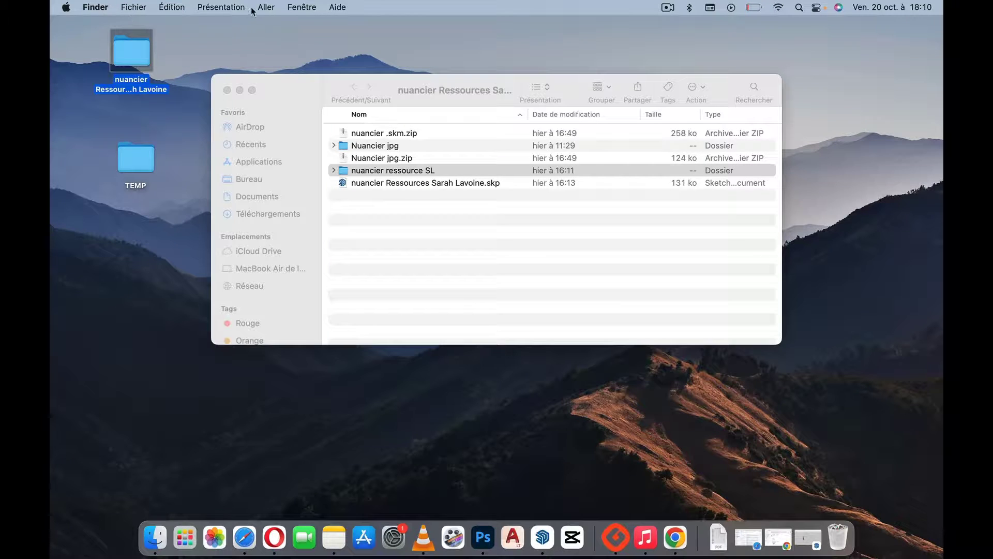
Step: Open the Mac's hidden user Library folder (Bibliothèque) and select Application Support in it
click(266, 8)
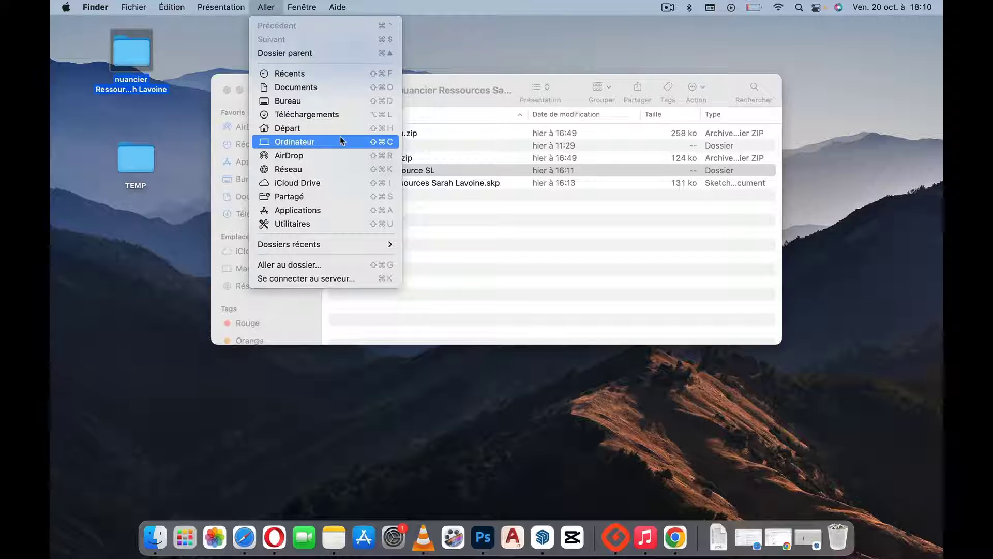
key(alt)
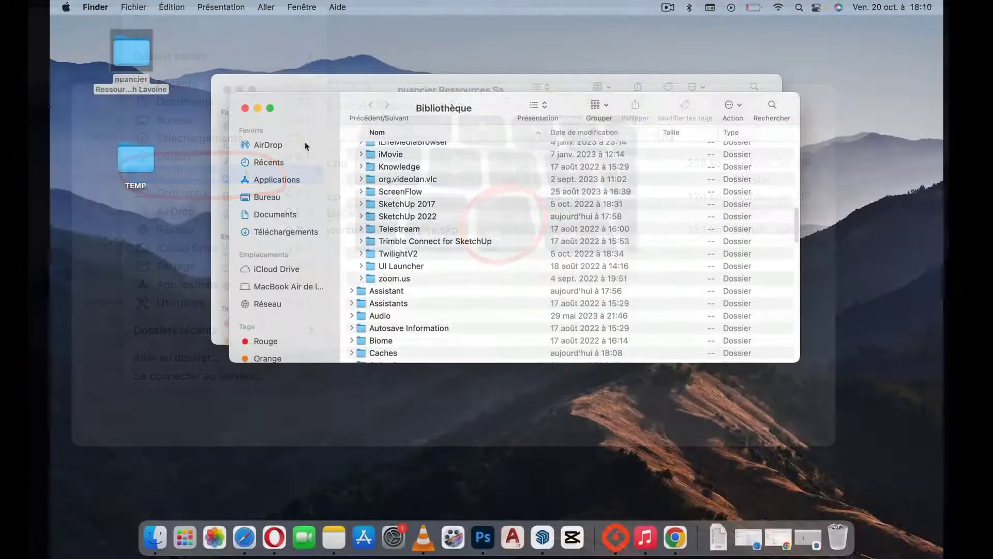
scroll(423, 288, up, 10)
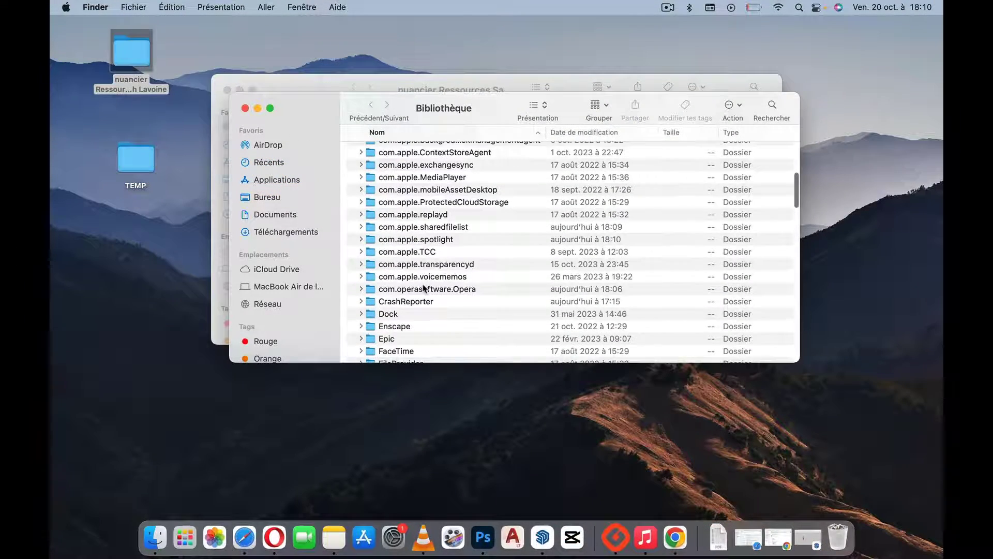
scroll(423, 288, up, 5)
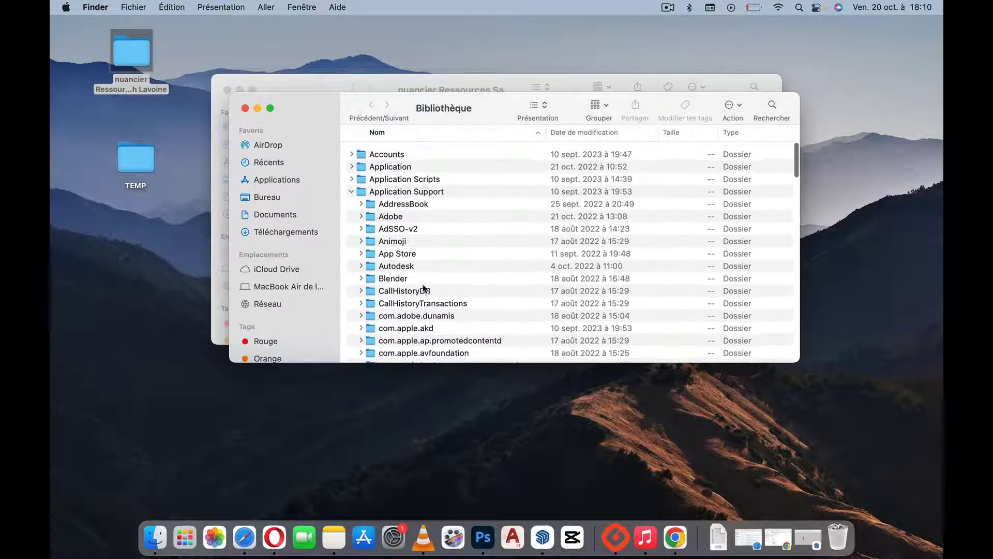
click(351, 189)
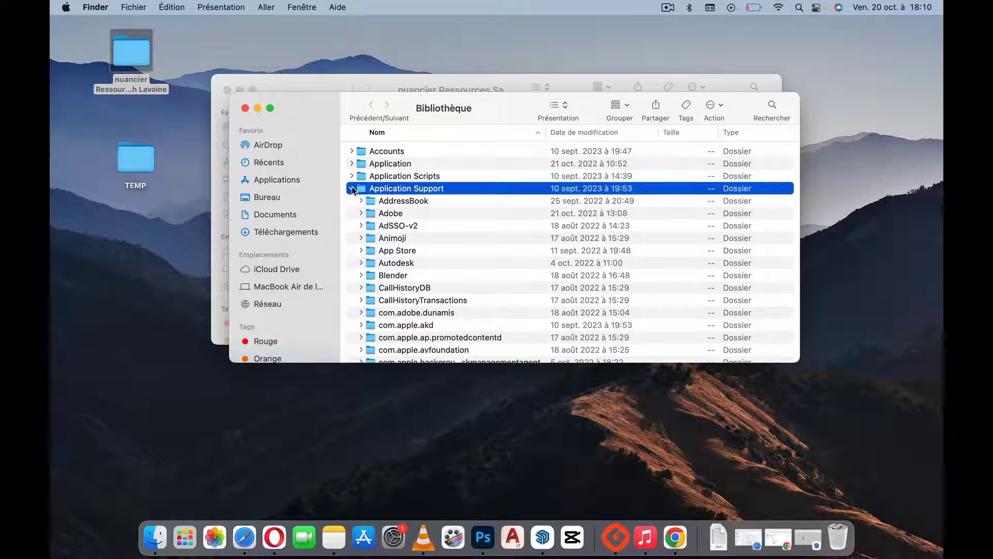
Step: Open the SketchUp 2022 folder inside Application Support
scroll(352, 189, down, 10)
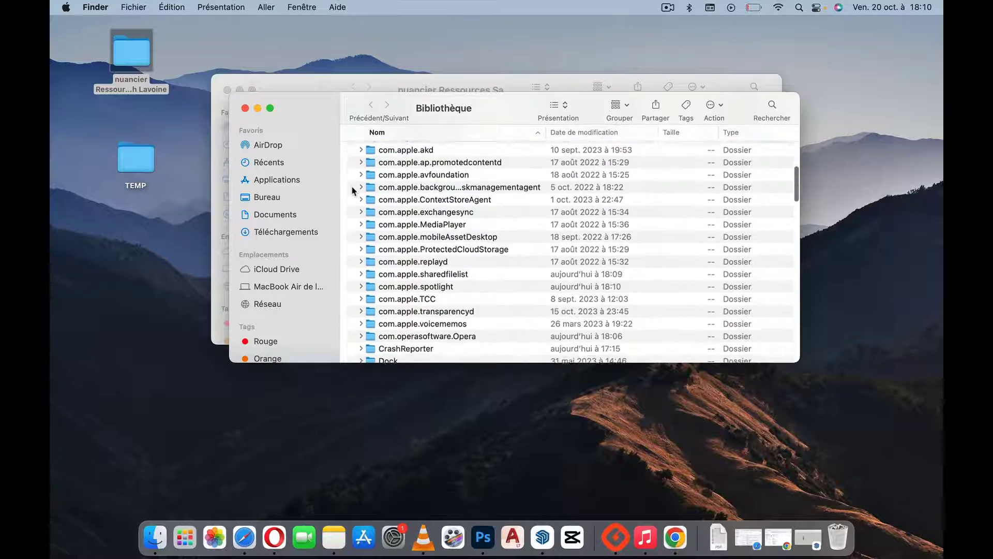
scroll(352, 190, down, 8)
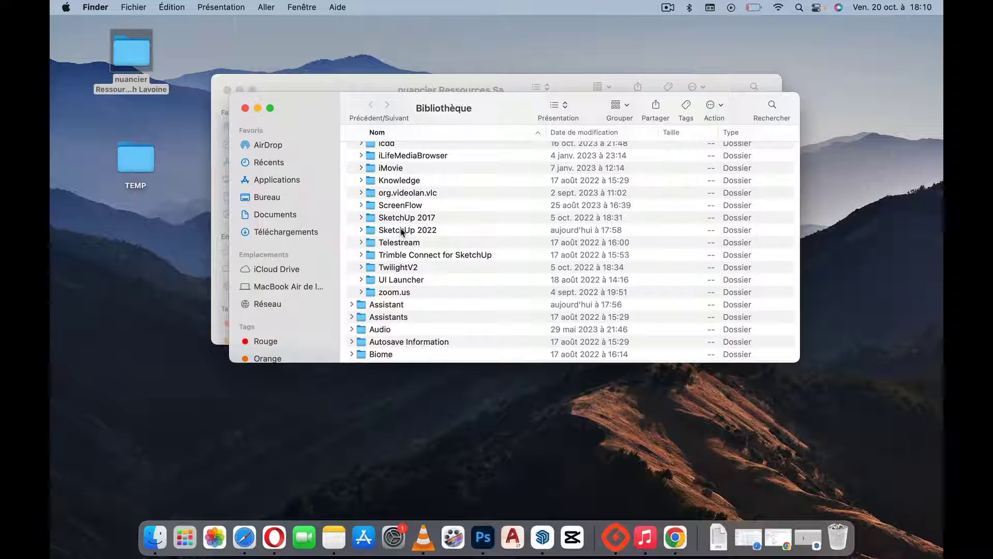
double_click(369, 231)
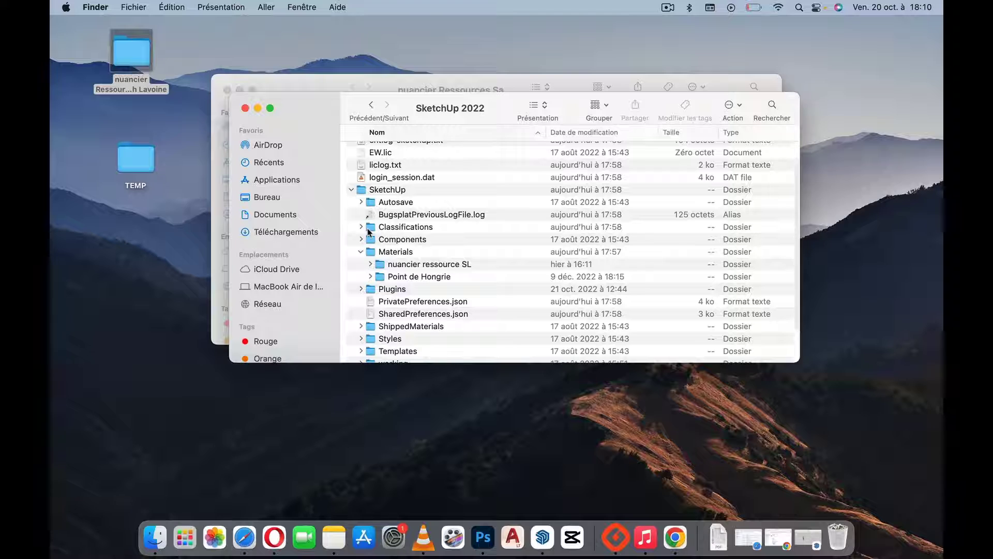